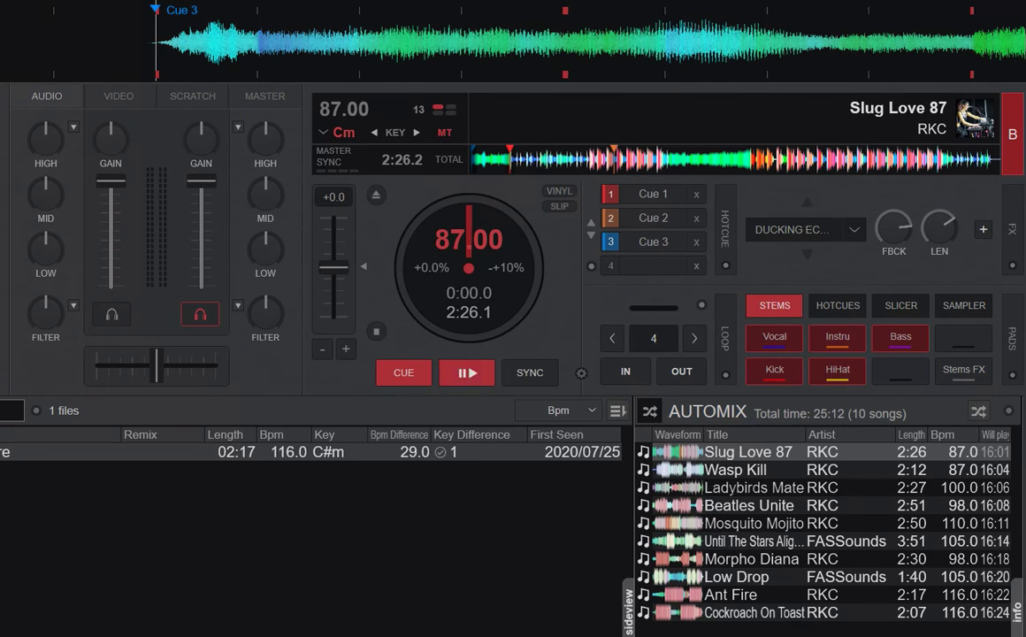
Start Automix on the ten-song playlist so Slug Love 87 plays on deck B
{"action": "key", "text": "space"}
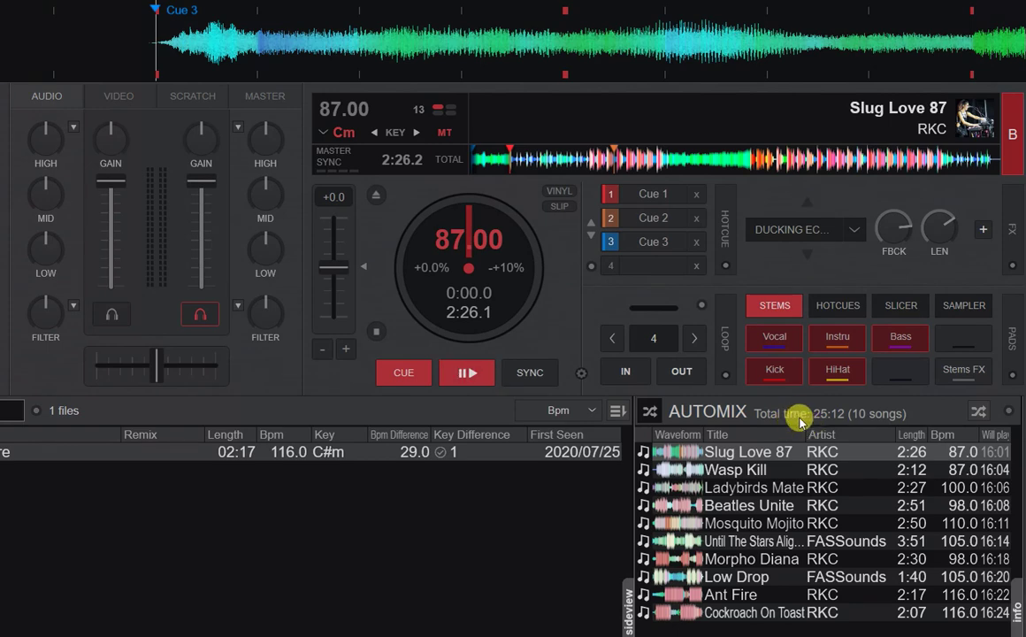
{"action": "left_click", "coordinate": [977, 413]}
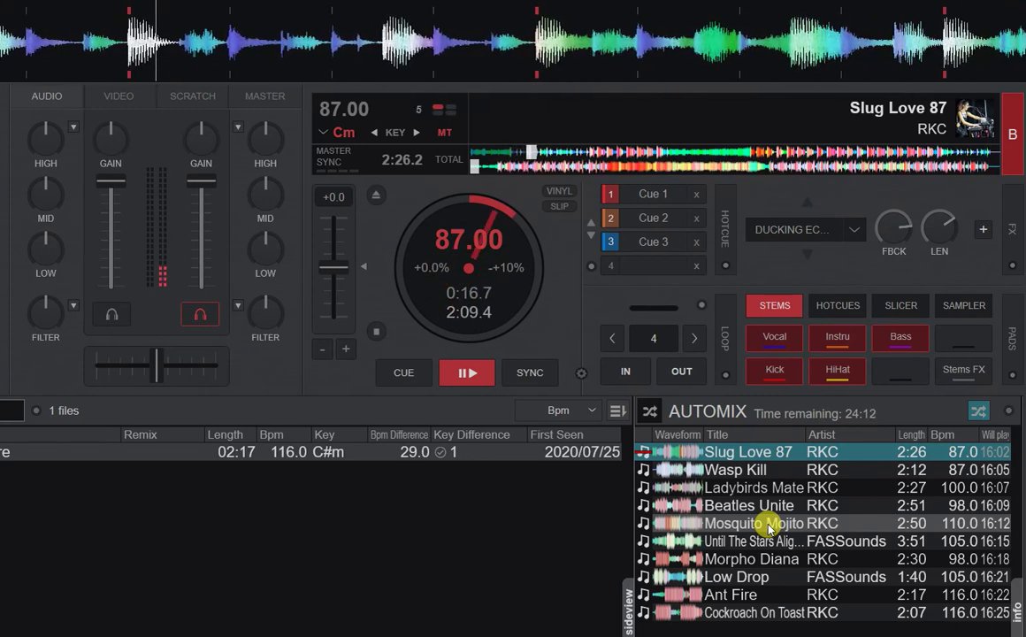
Jump the mix to Mosquito Mojito, return it to its first cue, and check the Automix options without changing them
{"action": "double_click", "coordinate": [768, 524]}
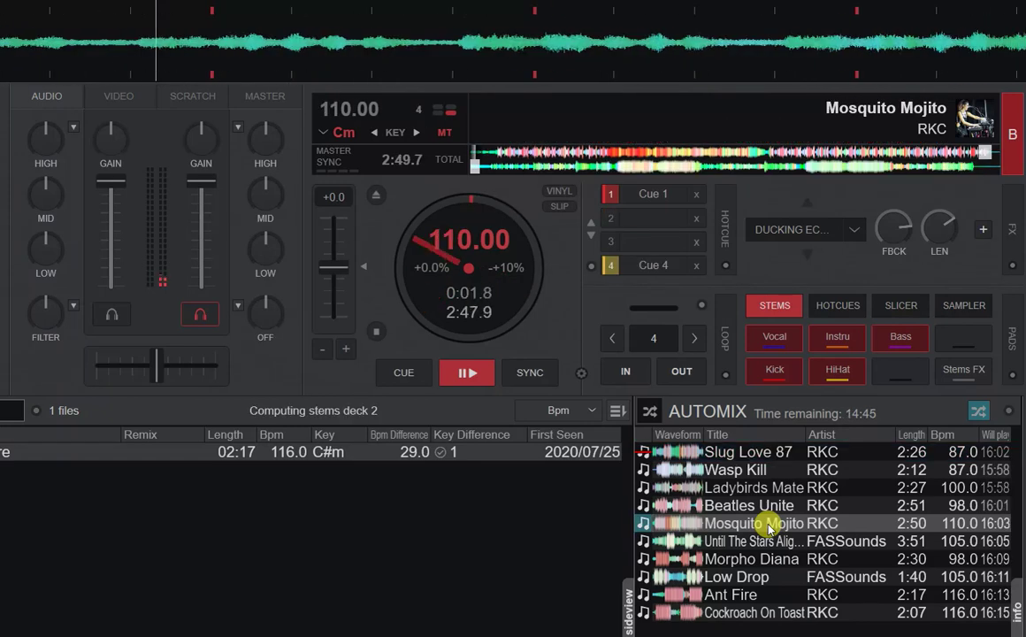
{"action": "left_click", "coordinate": [402, 372]}
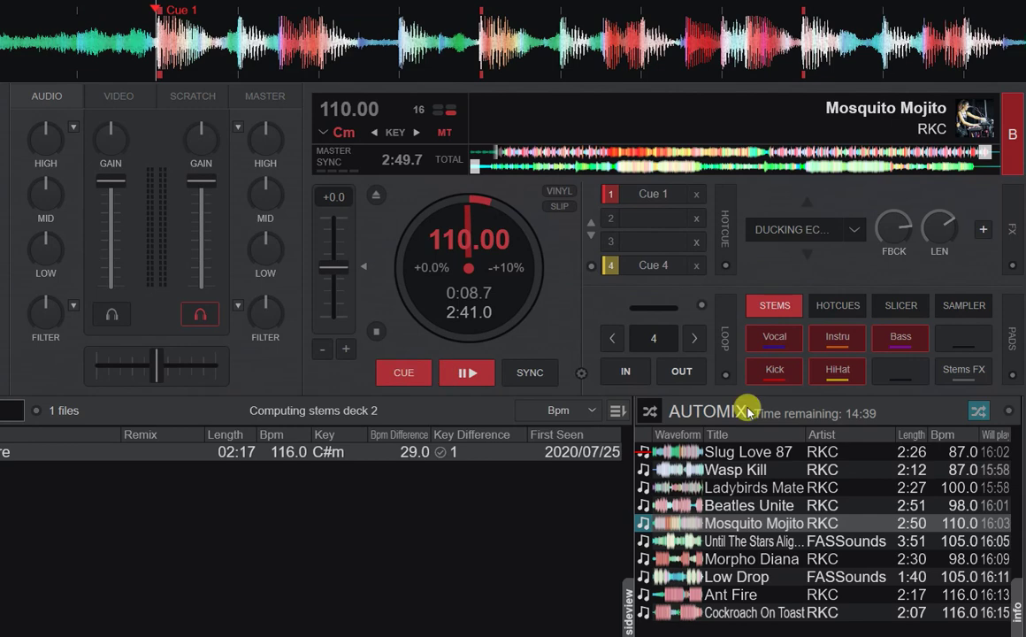
{"action": "left_click", "coordinate": [1015, 418]}
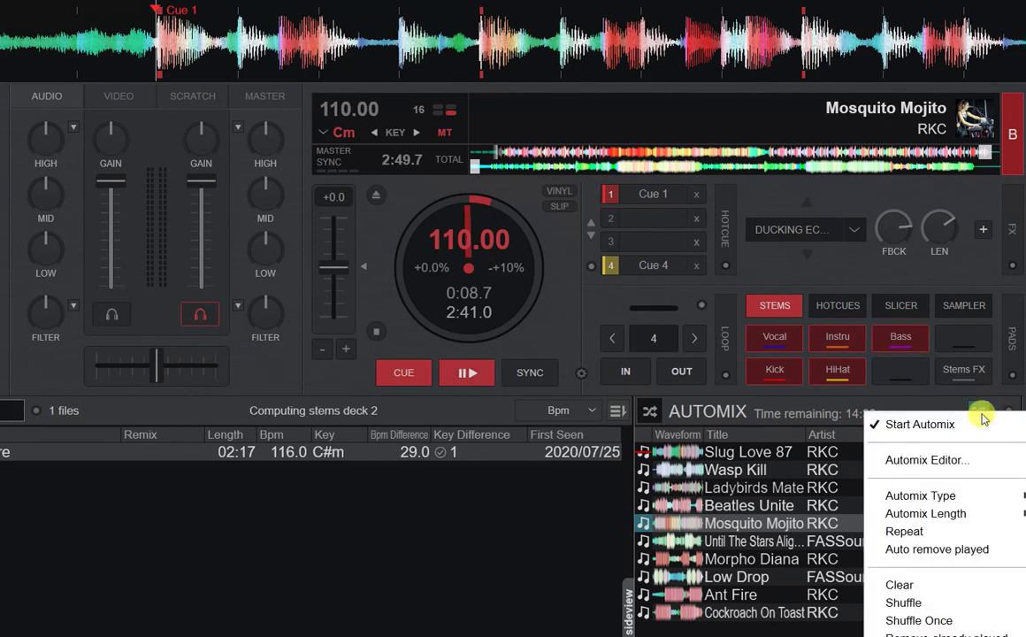
{"action": "mouse_move", "coordinate": [925, 496]}
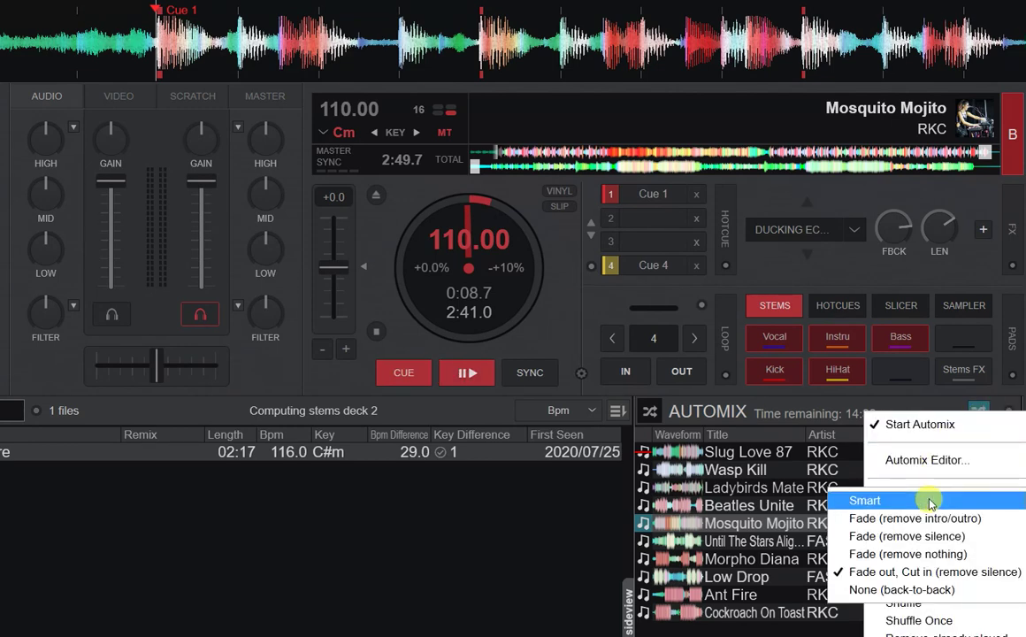
{"action": "left_click", "coordinate": [558, 321]}
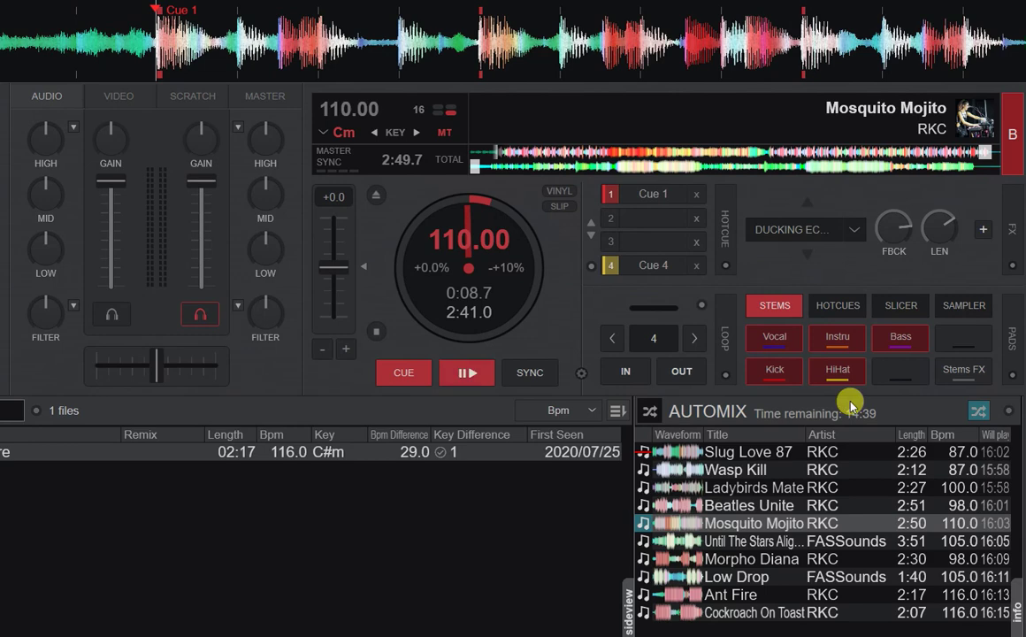
Resume playback, move Morpho Diana, Low Drop and Cockroach On Toast higher, then cue Until The Stars Aligned
{"action": "left_click", "coordinate": [463, 376]}
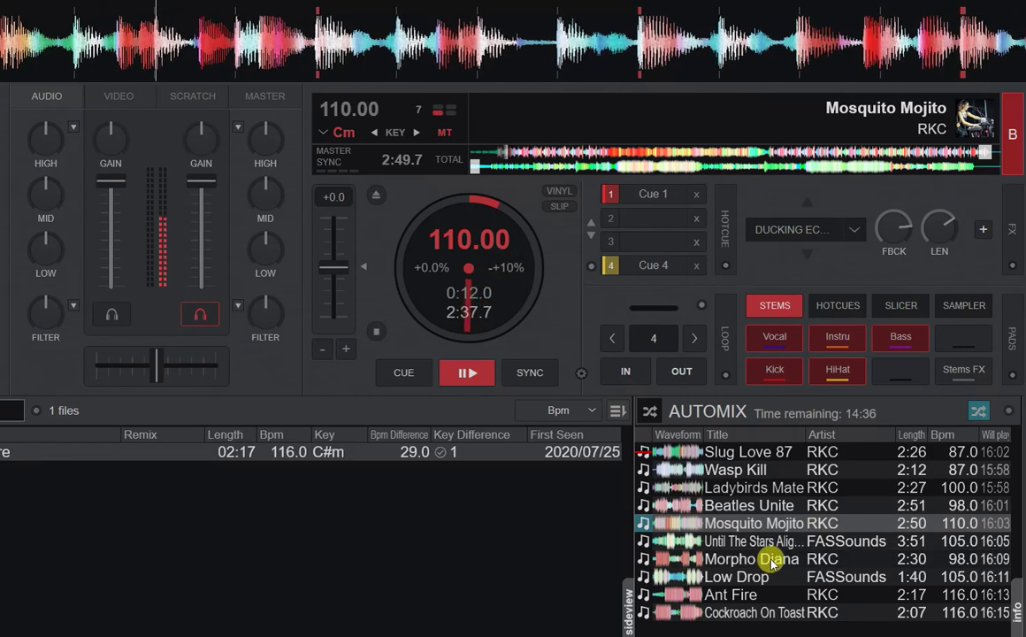
{"action": "left_click_drag", "start_coordinate": [715, 556], "coordinate": [678, 530]}
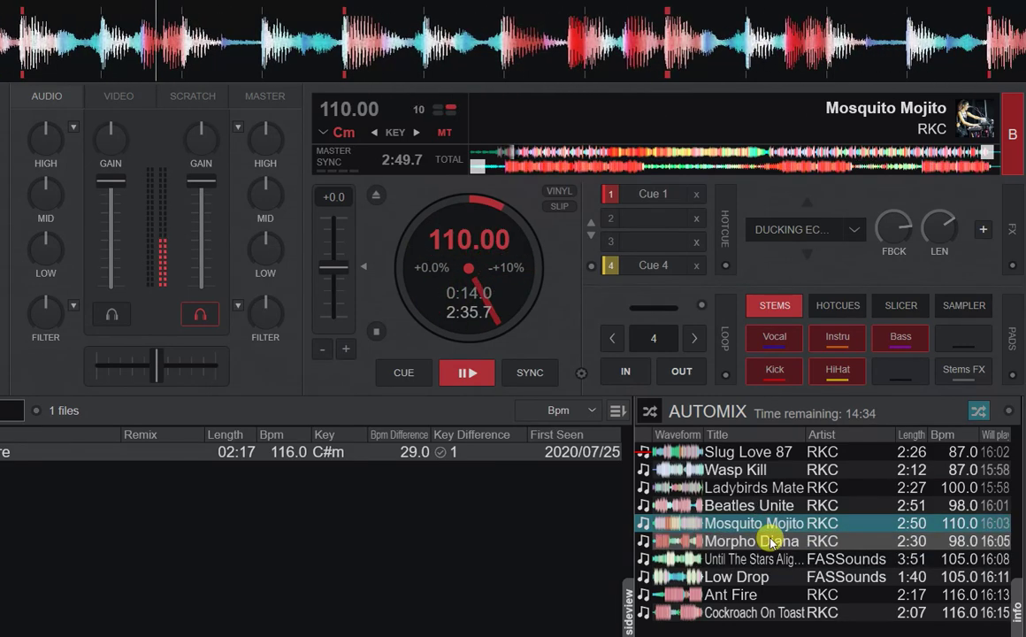
{"action": "mouse_move", "coordinate": [754, 580]}
{"action": "left_mouse_down"}
{"action": "mouse_move", "coordinate": [680, 568]}
{"action": "mouse_move", "coordinate": [687, 556]}
{"action": "mouse_move", "coordinate": [678, 594]}
{"action": "mouse_move", "coordinate": [748, 586]}
{"action": "left_mouse_up"}
{"action": "left_click_drag", "start_coordinate": [668, 609], "coordinate": [762, 576]}
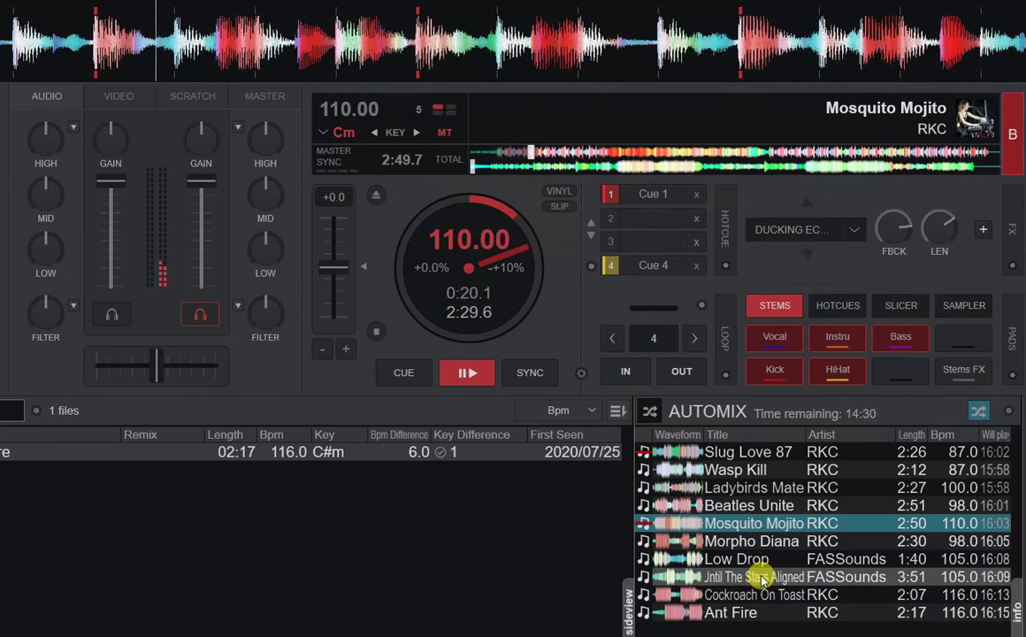
{"action": "double_click", "coordinate": [763, 577]}
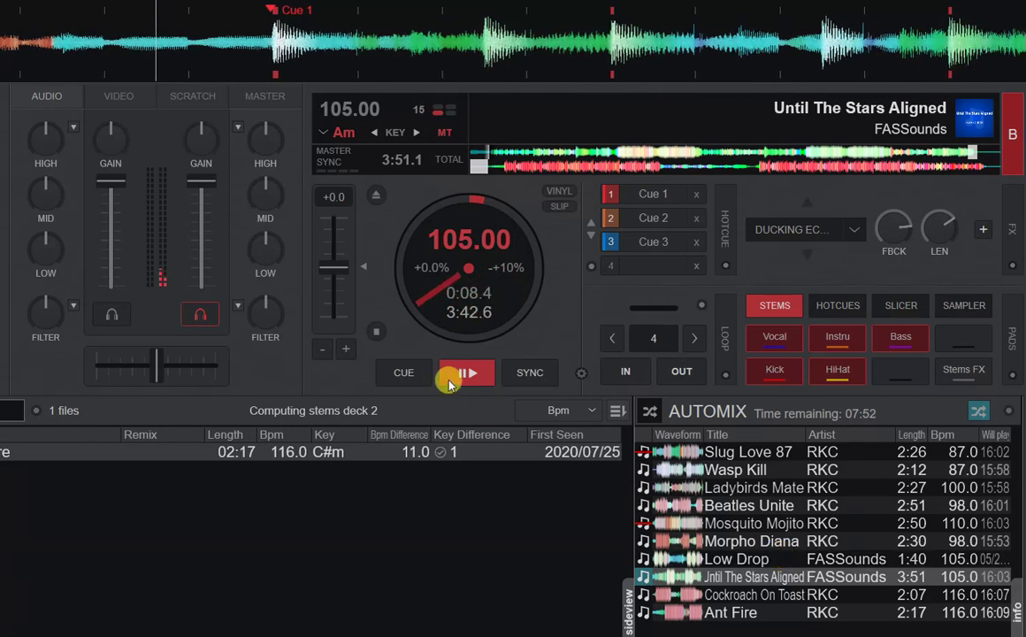
{"action": "left_click", "coordinate": [416, 371]}
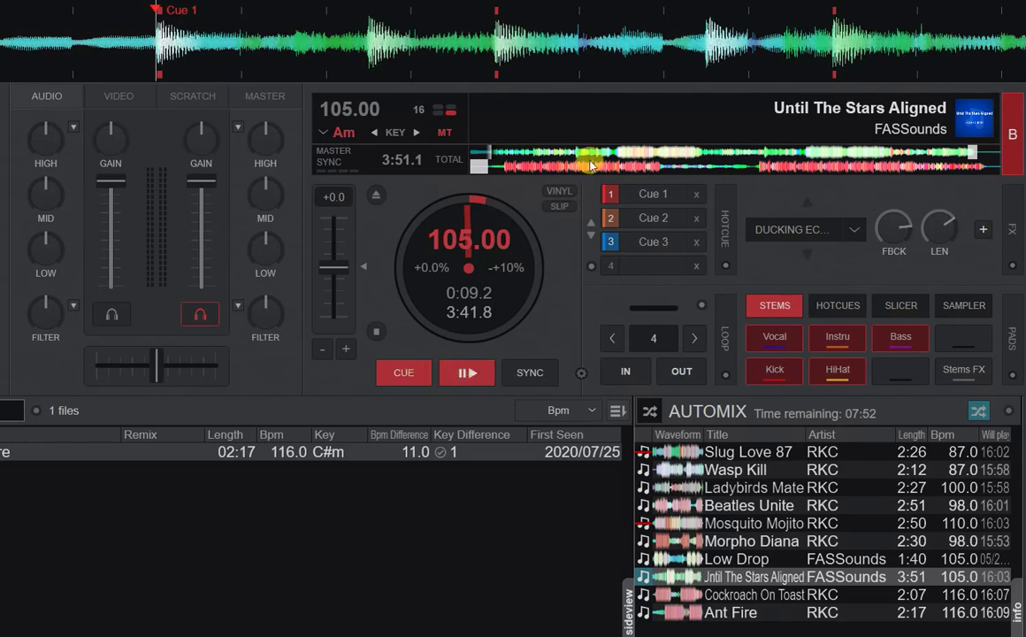
Search Options for 'automixdo', set automixDoubleClick to 'nothing', and close the settings
{"action": "left_click", "coordinate": [460, 2]}
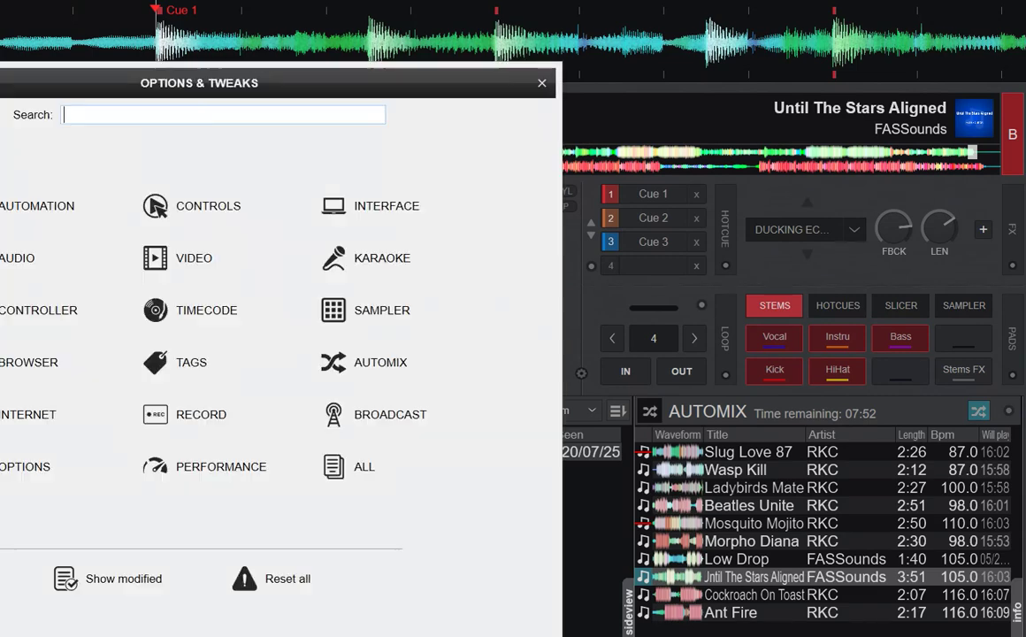
{"action": "left_click_drag", "start_coordinate": [407, 75], "coordinate": [750, 54]}
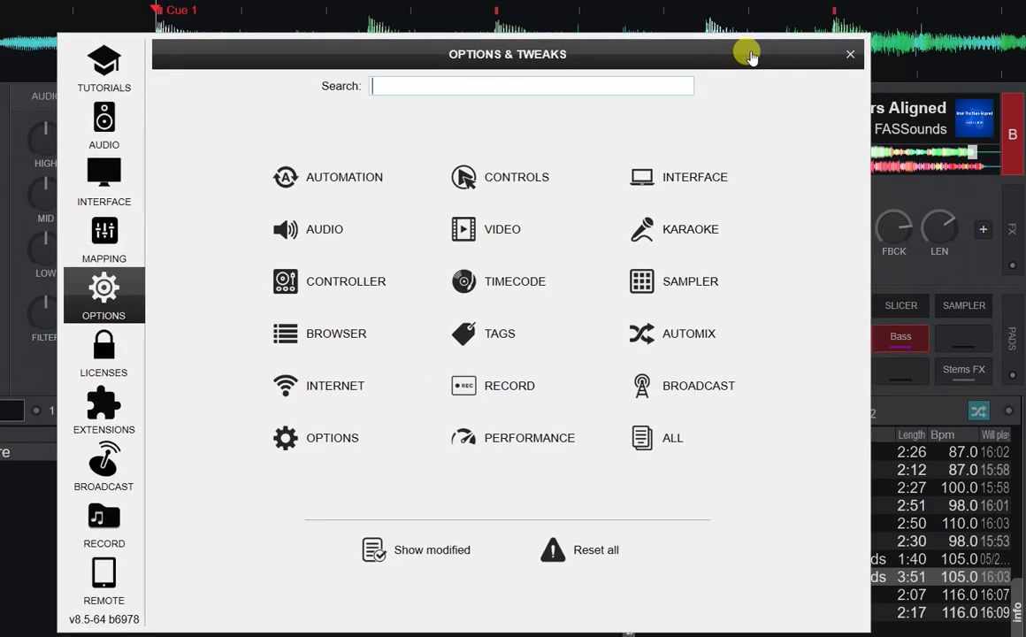
{"action": "type", "text": "aut"}
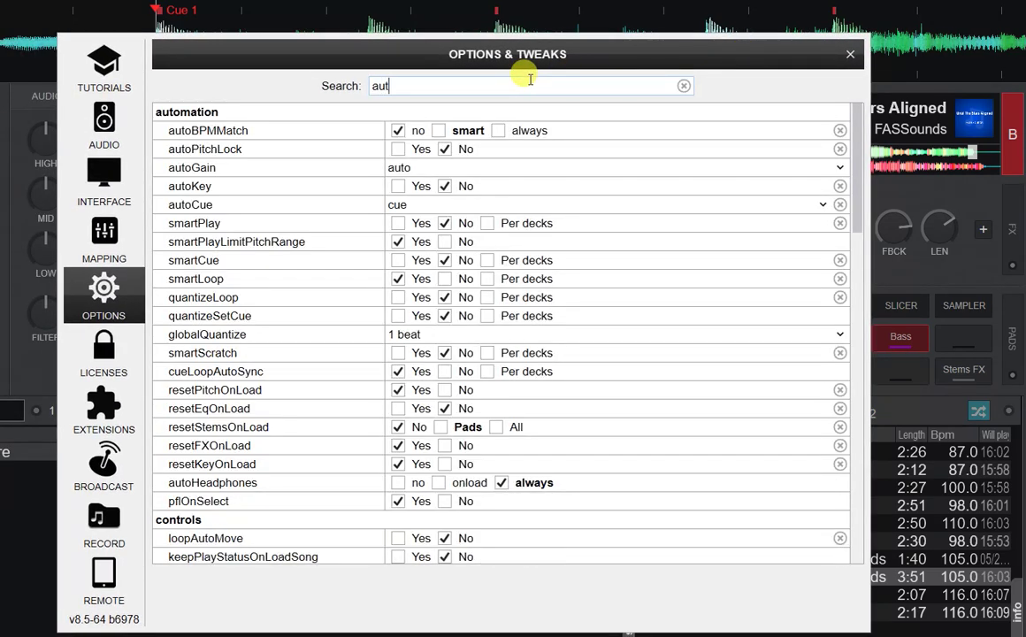
{"action": "type", "text": "omixdo"}
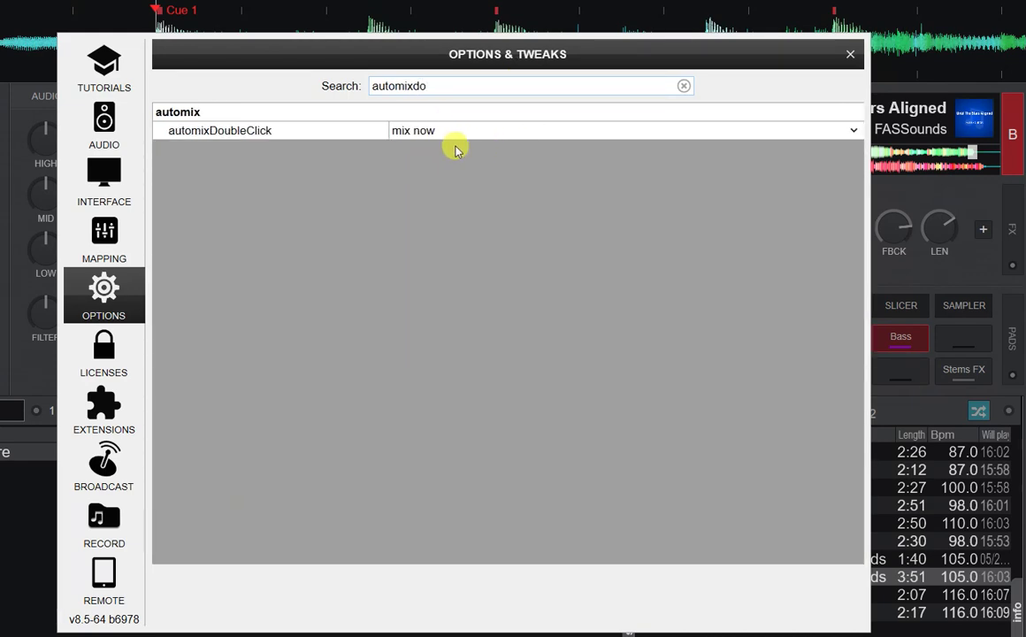
{"action": "mouse_move", "coordinate": [409, 139]}
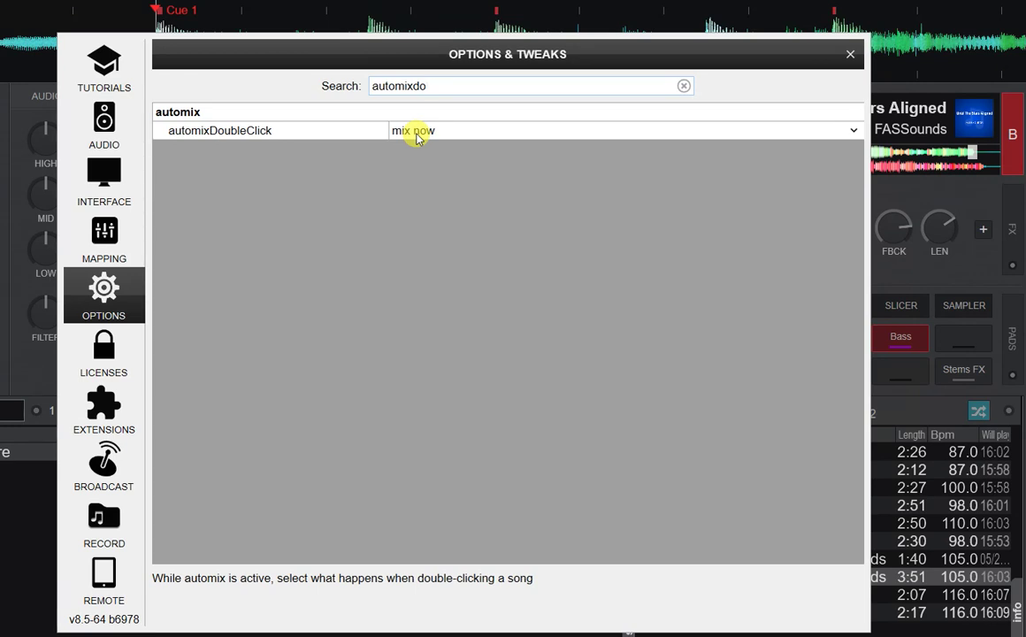
{"action": "left_click", "coordinate": [853, 135]}
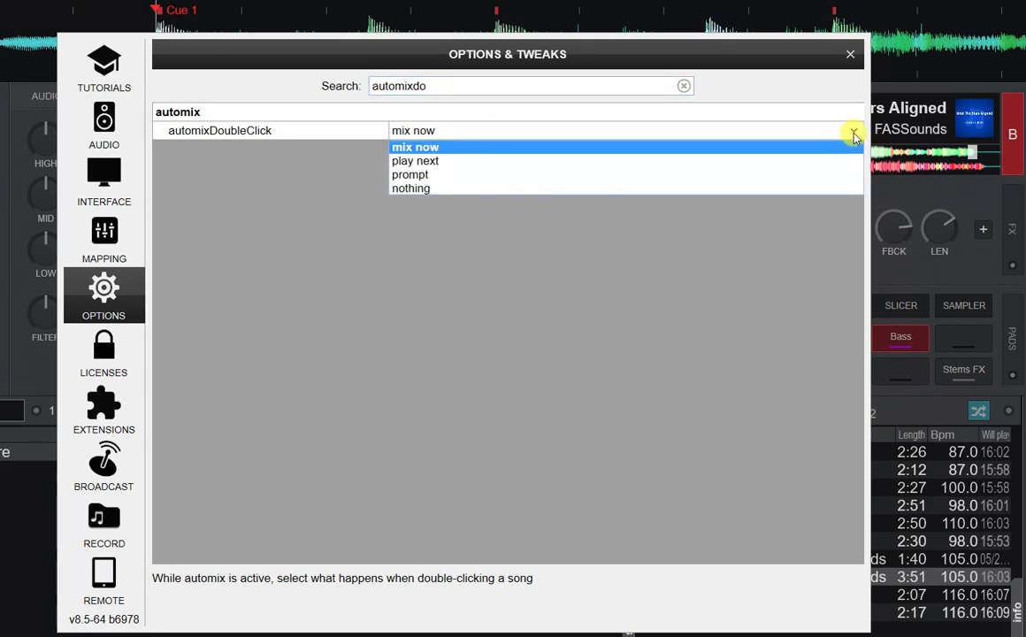
{"action": "left_click", "coordinate": [628, 189]}
{"action": "left_click", "coordinate": [849, 53]}
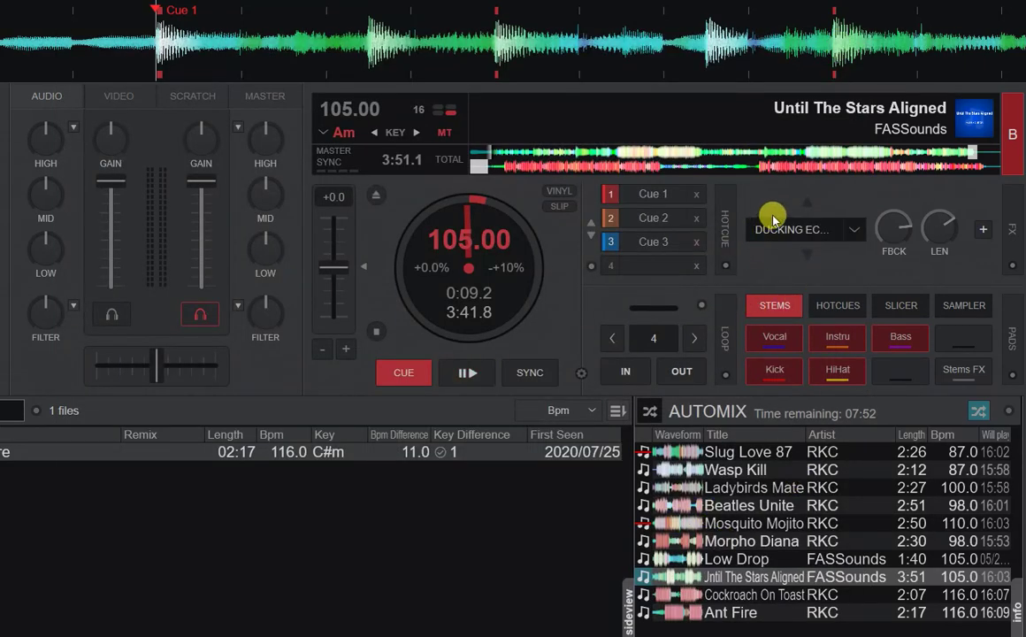
{"action": "left_click", "coordinate": [471, 379]}
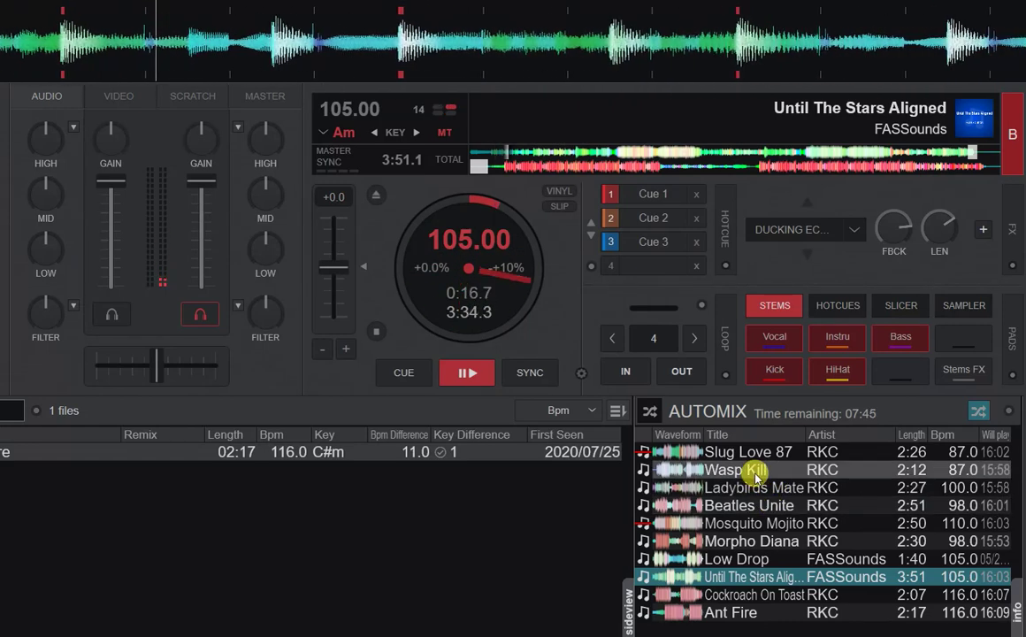
{"action": "left_click", "coordinate": [409, 374]}
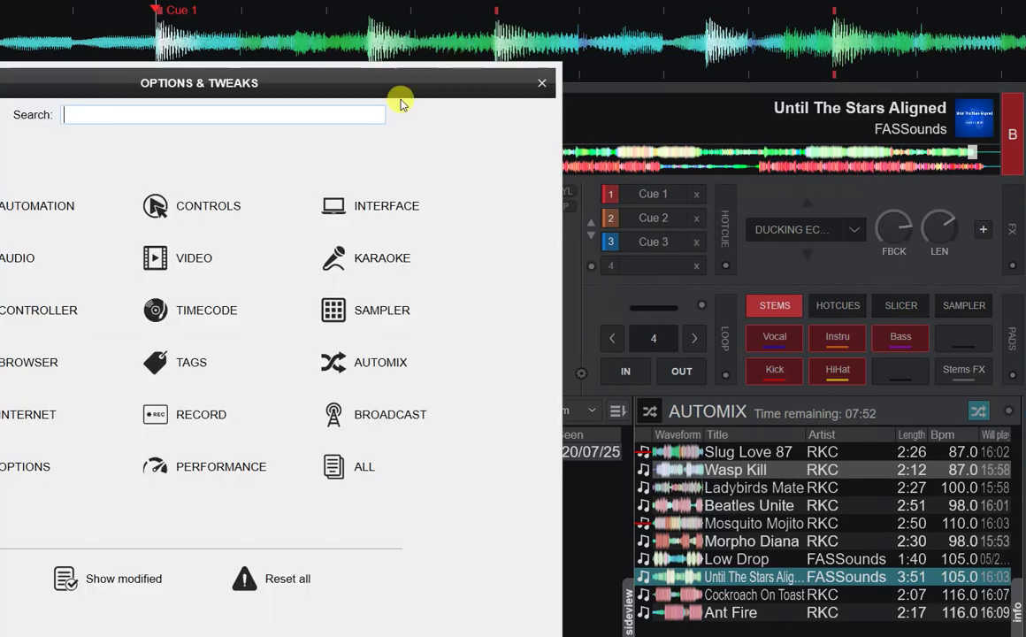
Change automixDoubleClick from 'nothing' to 'play next' and close the settings window
{"action": "left_click_drag", "start_coordinate": [401, 98], "coordinate": [730, 33]}
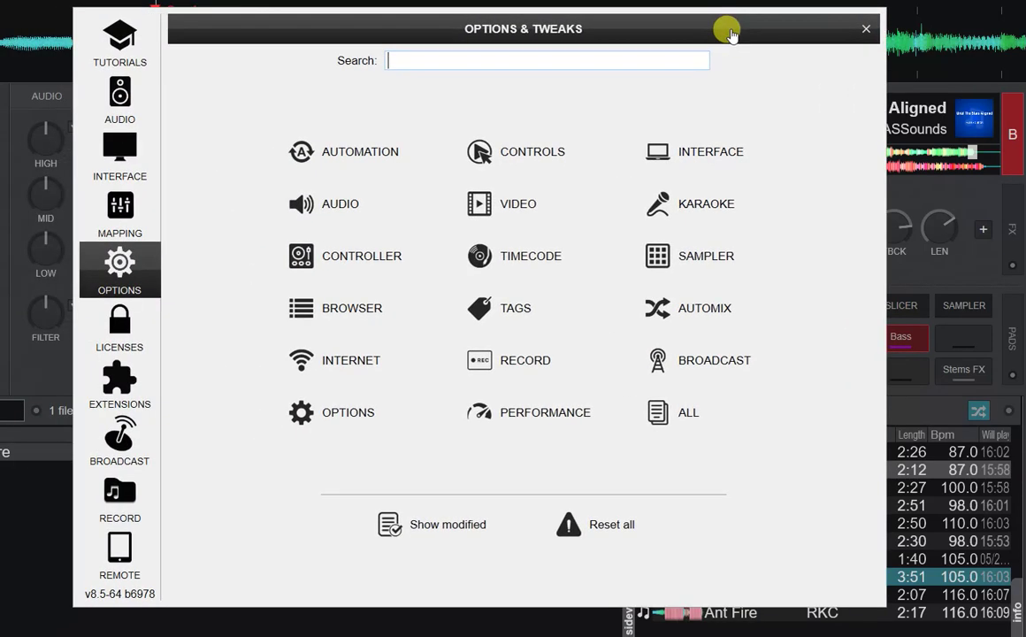
{"action": "type", "text": "autom"}
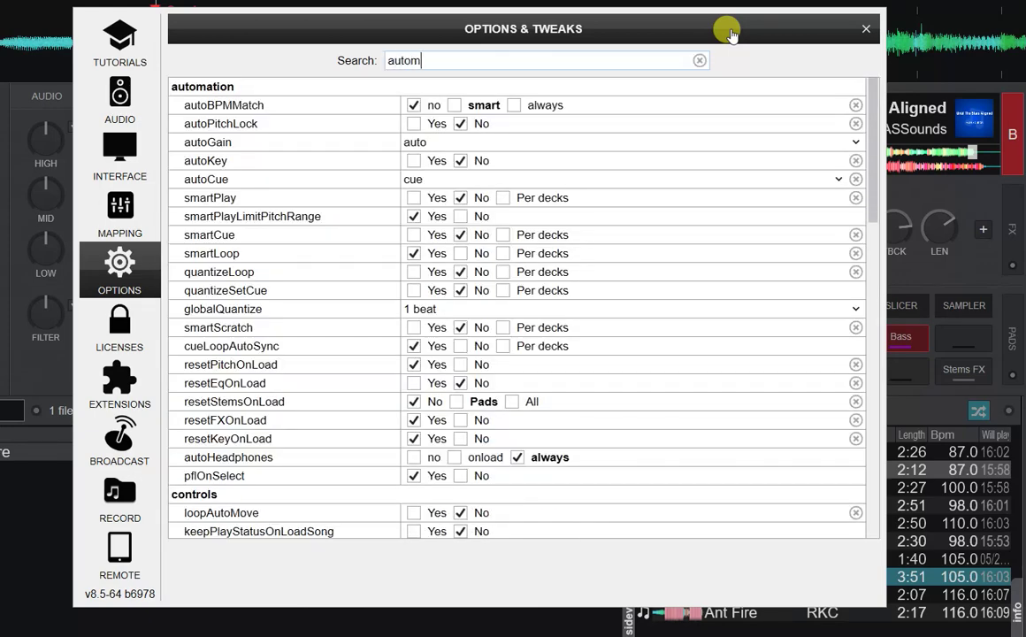
{"action": "type", "text": "ixdo"}
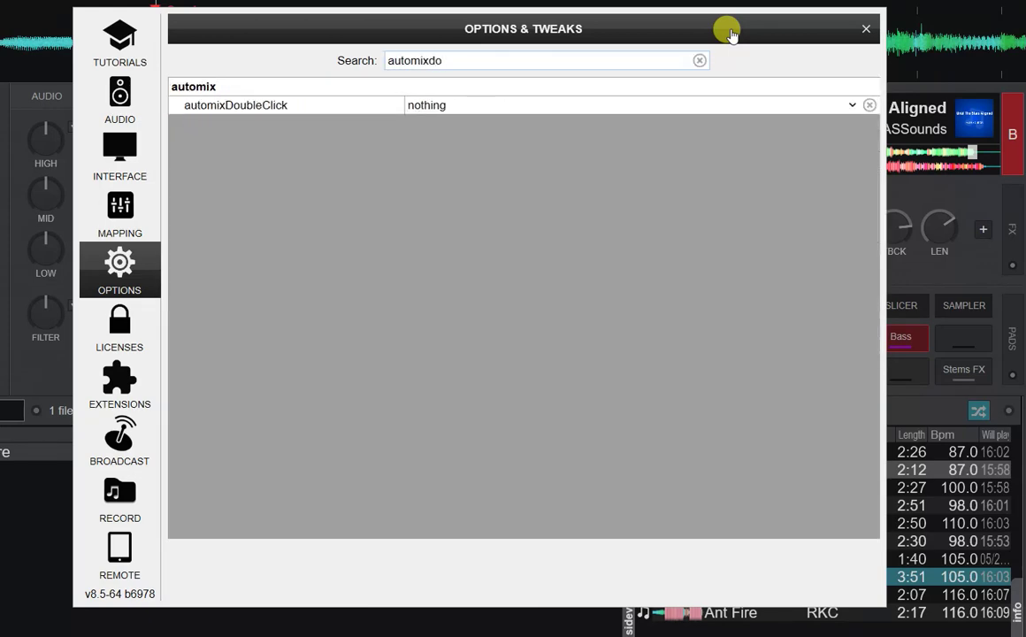
{"action": "left_click", "coordinate": [854, 106]}
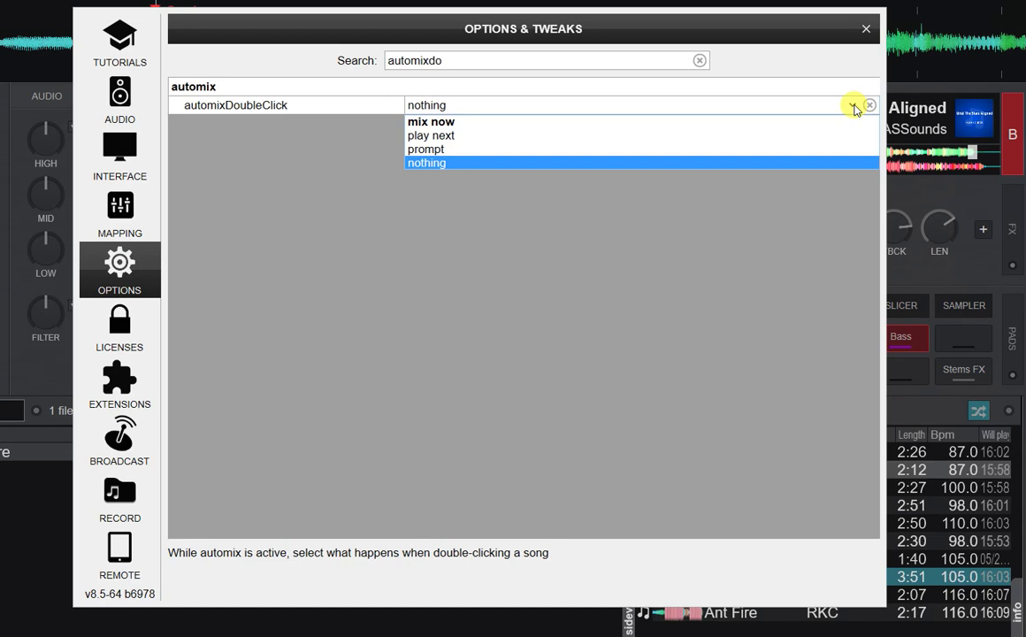
{"action": "left_click", "coordinate": [543, 137]}
{"action": "left_click", "coordinate": [870, 30]}
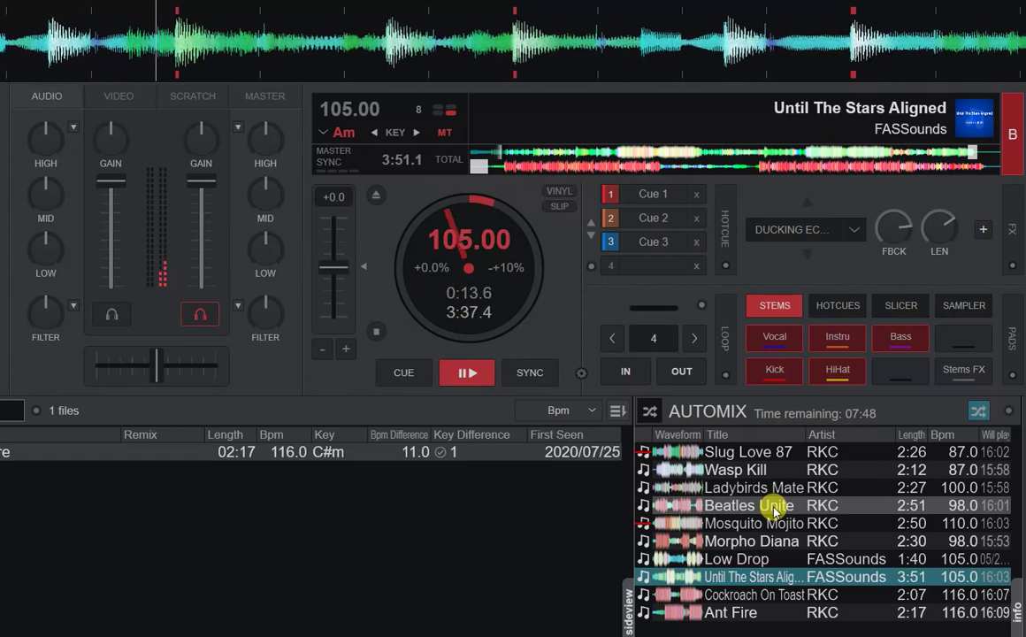
Queue Beatles Unite and Ant Fire after Until The Stars Aligned, then return the deck to Cue 1
{"action": "left_click_drag", "start_coordinate": [774, 512], "coordinate": [761, 571]}
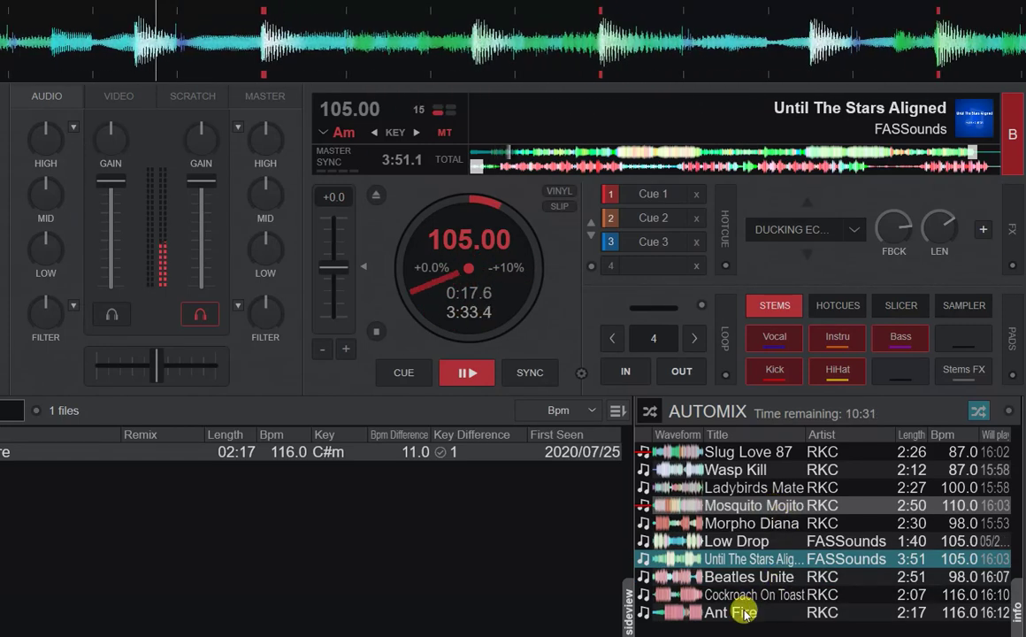
{"action": "left_click_drag", "start_coordinate": [743, 612], "coordinate": [699, 571]}
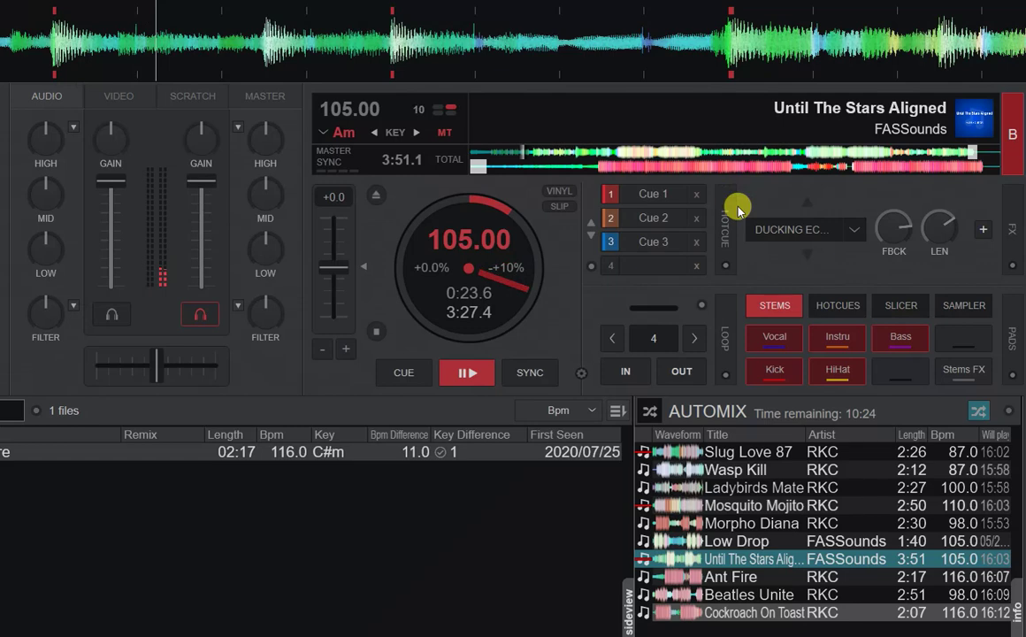
{"action": "left_click", "coordinate": [405, 375]}
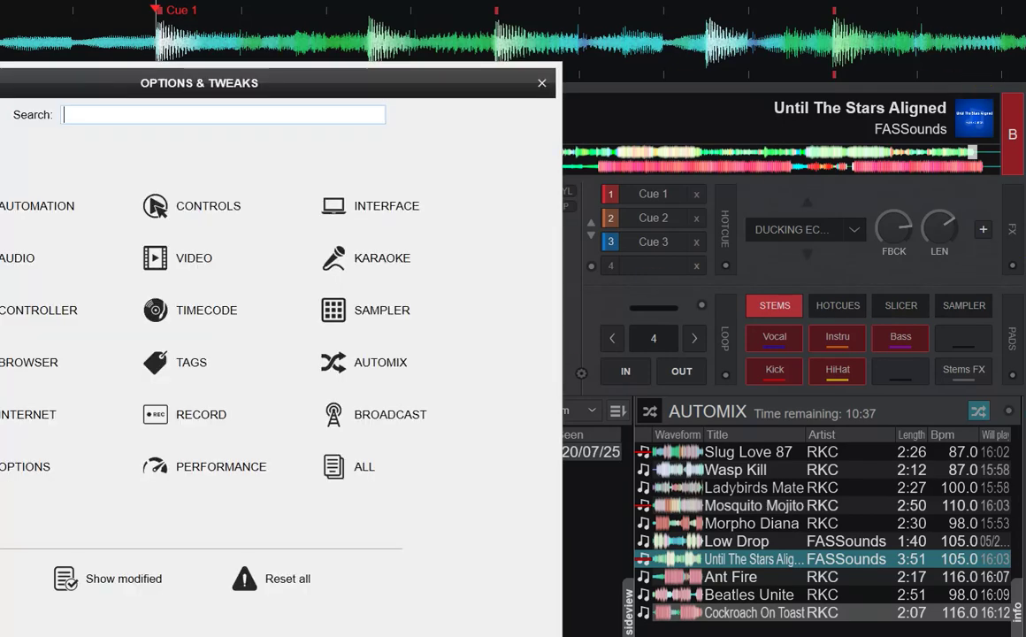
Switch automixDoubleClick from 'play next' to 'prompt' and close Options & Tweaks
{"action": "left_click_drag", "start_coordinate": [438, 83], "coordinate": [759, 41]}
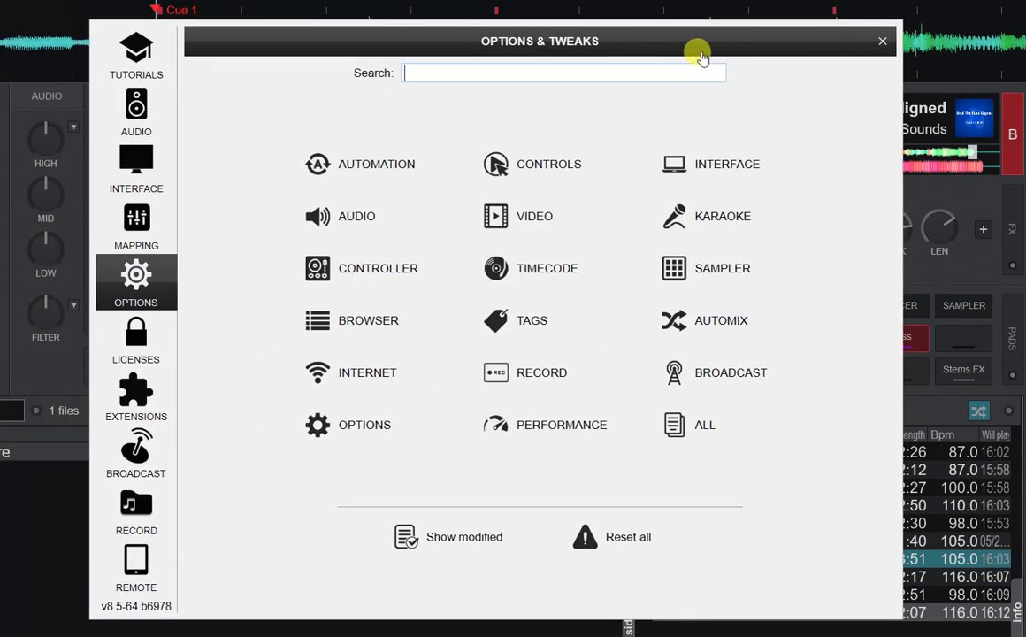
{"action": "type", "text": "auto"}
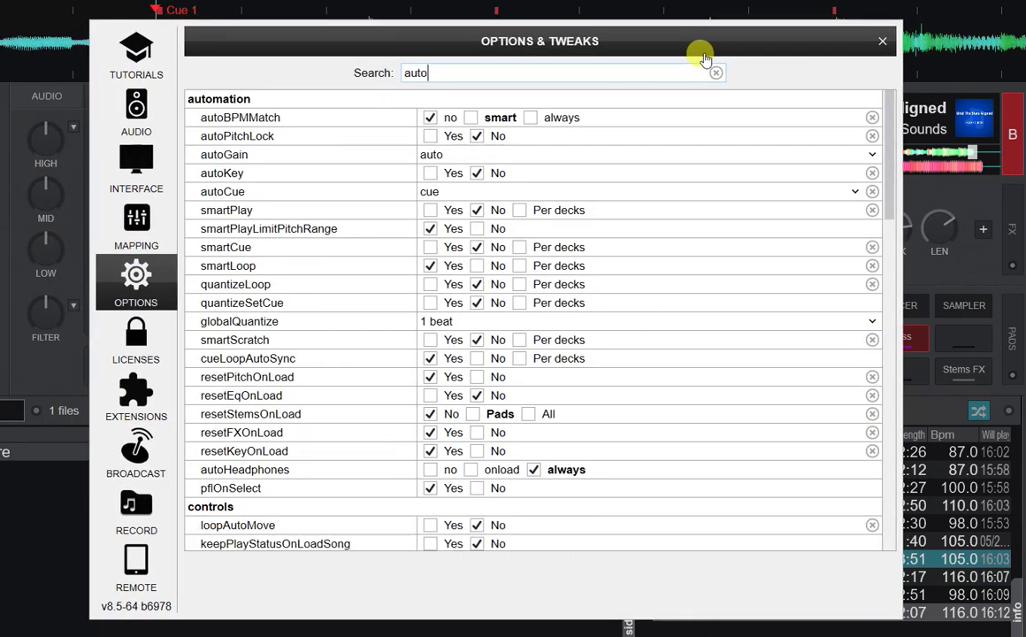
{"action": "type", "text": "mix"}
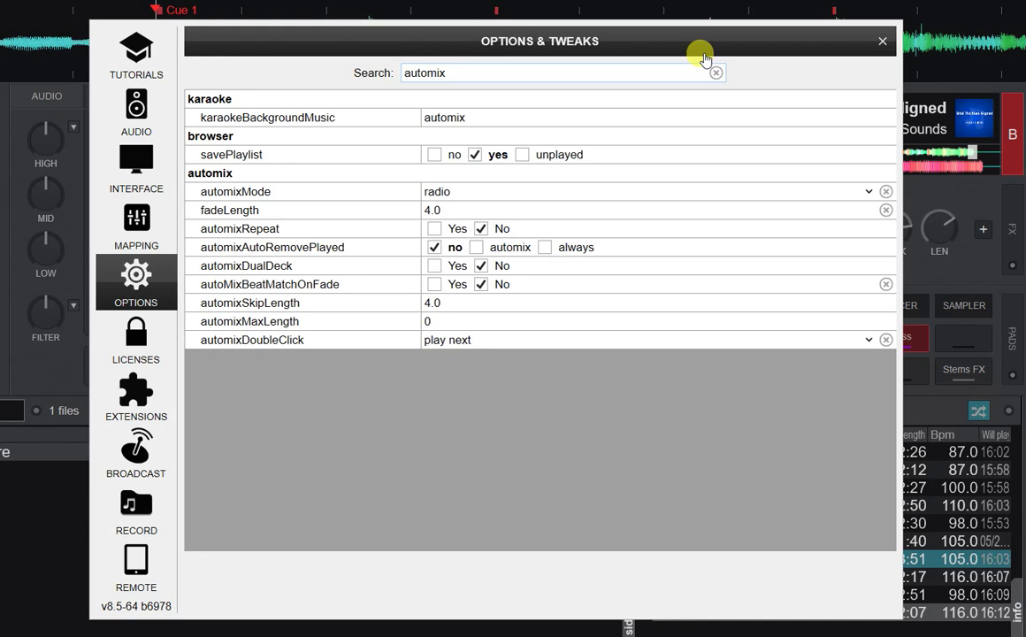
{"action": "type", "text": "do"}
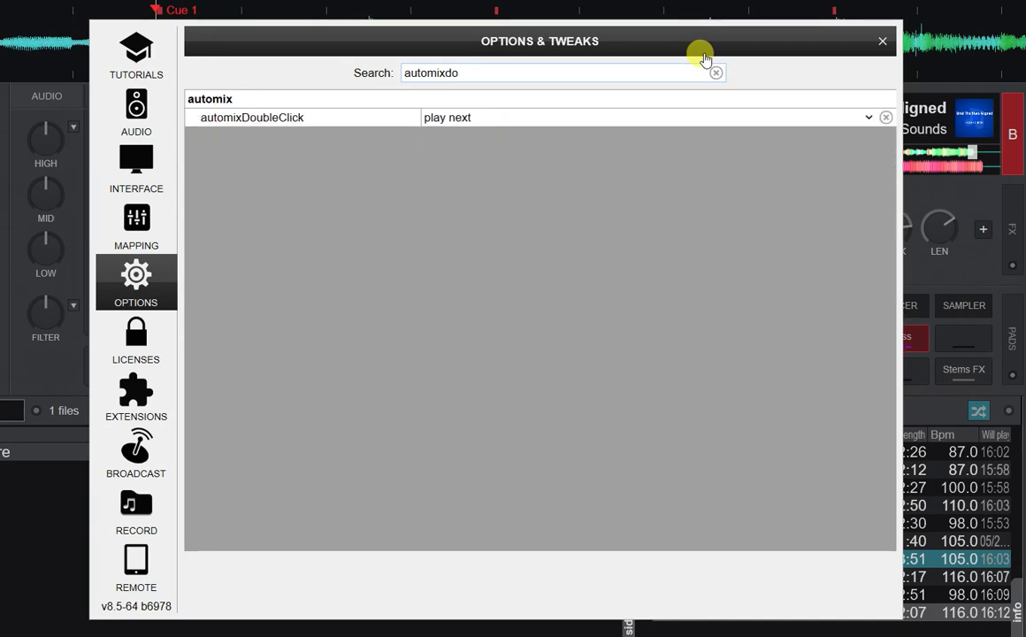
{"action": "left_click", "coordinate": [869, 117]}
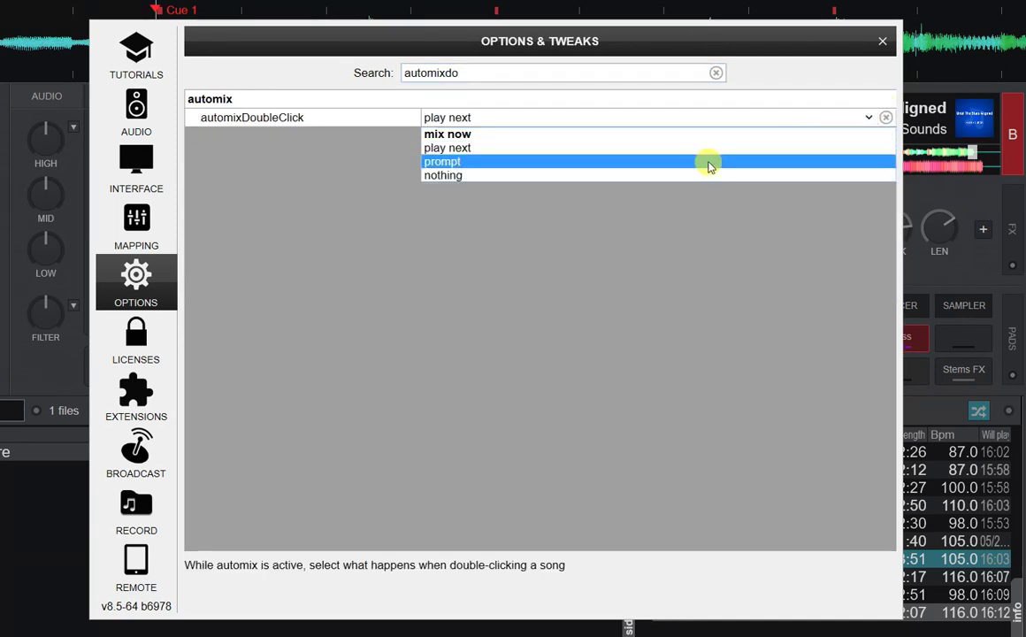
{"action": "left_click", "coordinate": [710, 161]}
{"action": "left_click", "coordinate": [882, 41]}
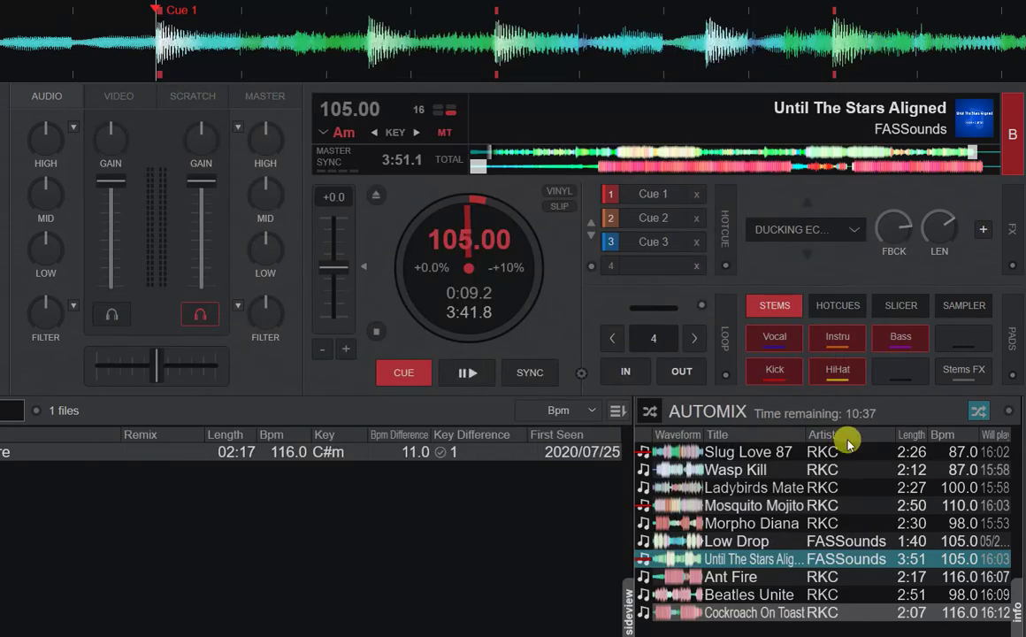
Resume playback and cancel the prompt to mix Beatles Unite in now
{"action": "left_click", "coordinate": [460, 372]}
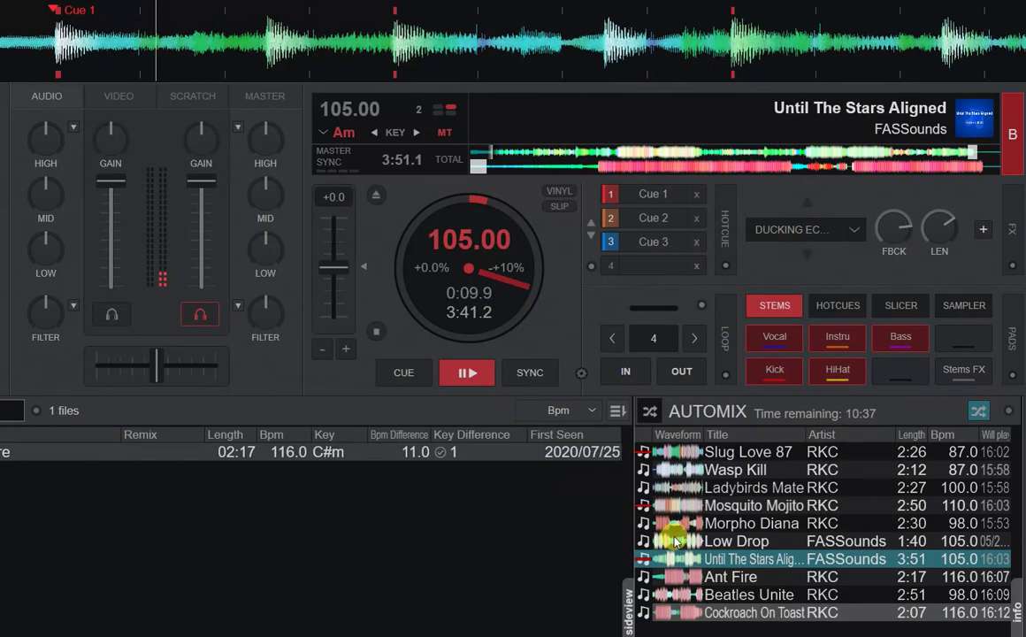
{"action": "double_click", "coordinate": [737, 600]}
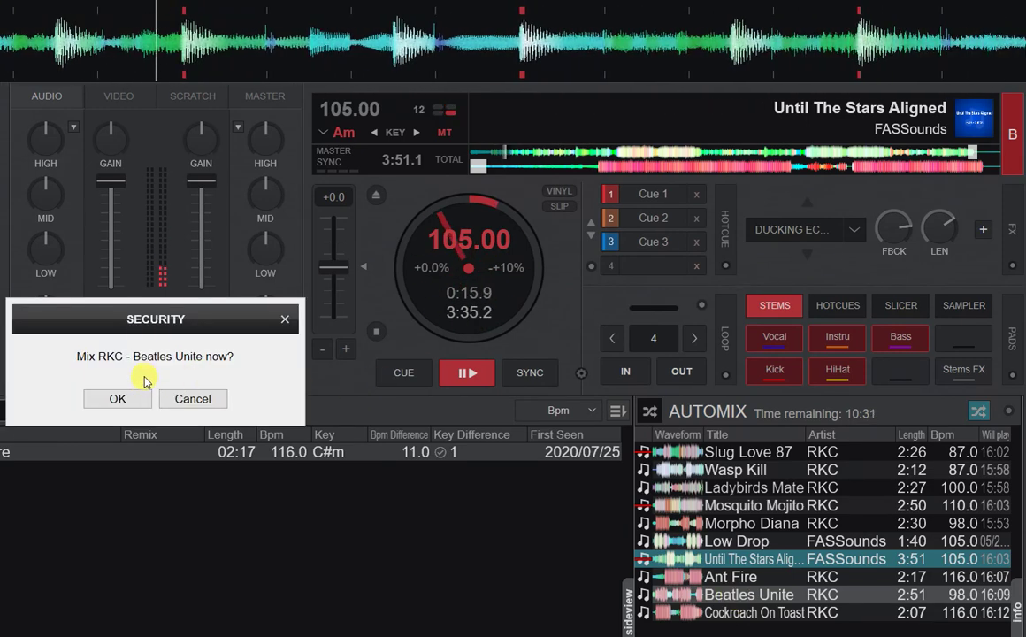
{"action": "left_click", "coordinate": [200, 403]}
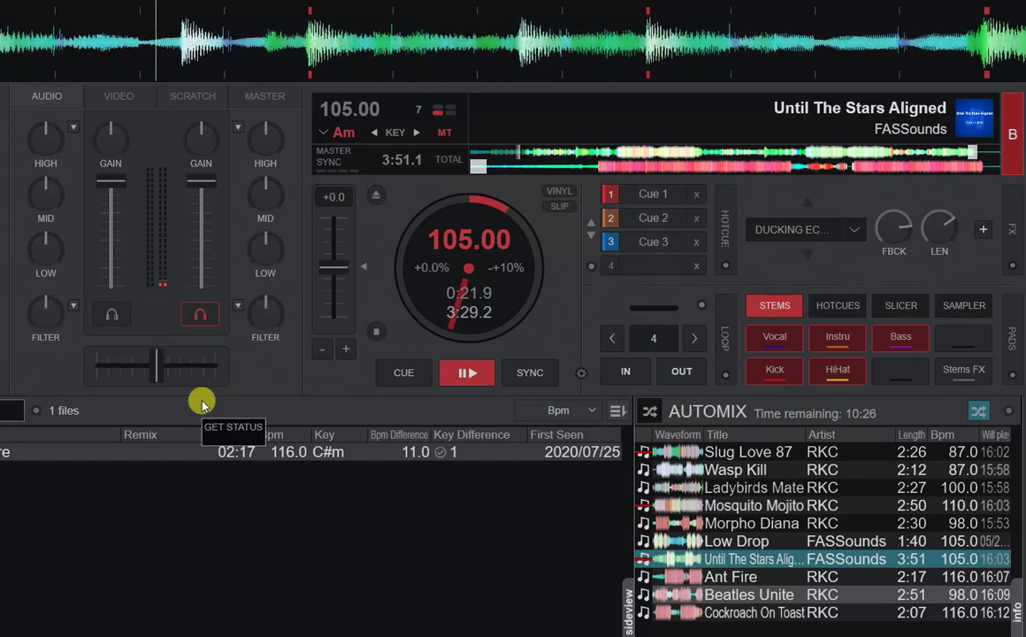
Confirm the prompt to mix Mosquito Mojito in now, then stop it at Cue 1
{"action": "double_click", "coordinate": [715, 508]}
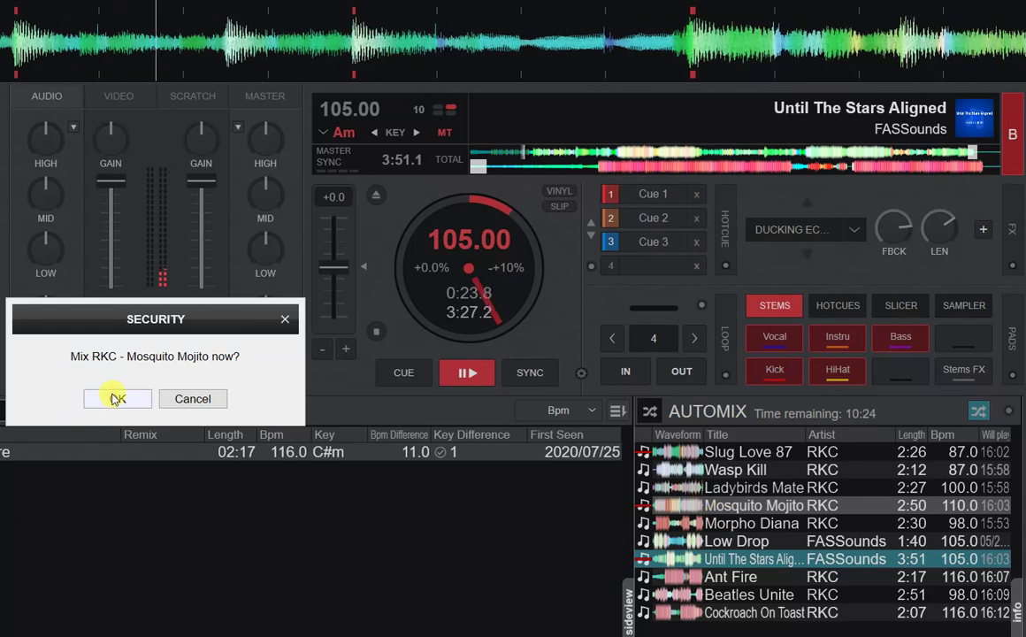
{"action": "left_click", "coordinate": [116, 399]}
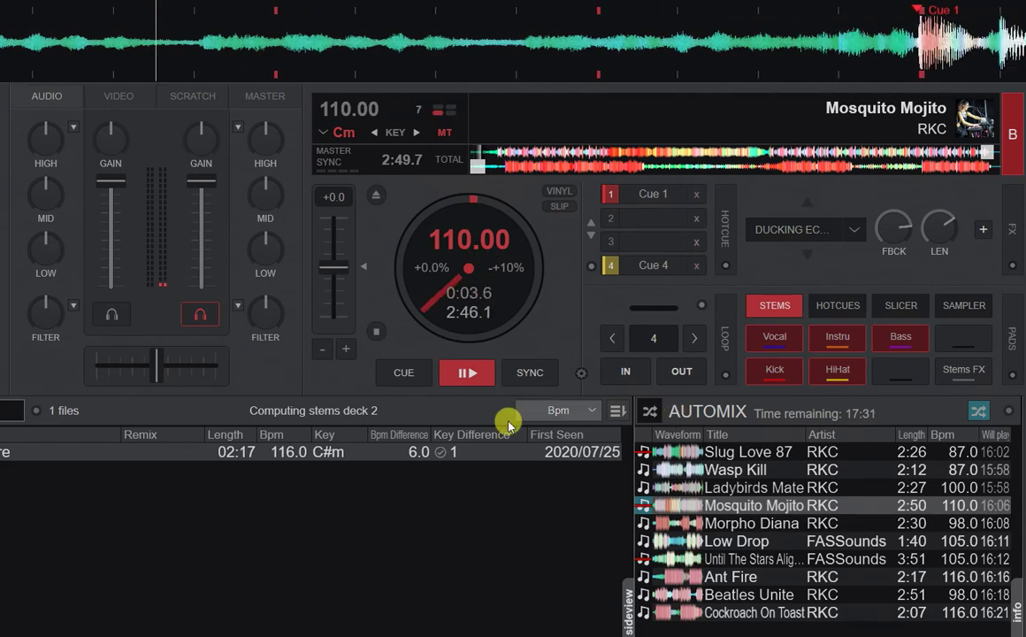
{"action": "left_click", "coordinate": [412, 376]}
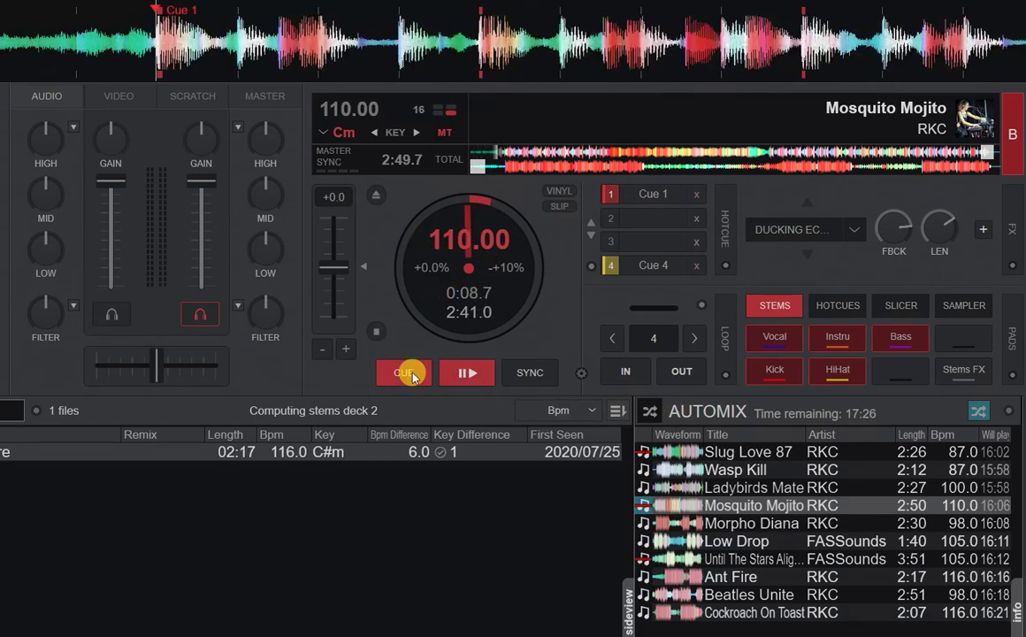